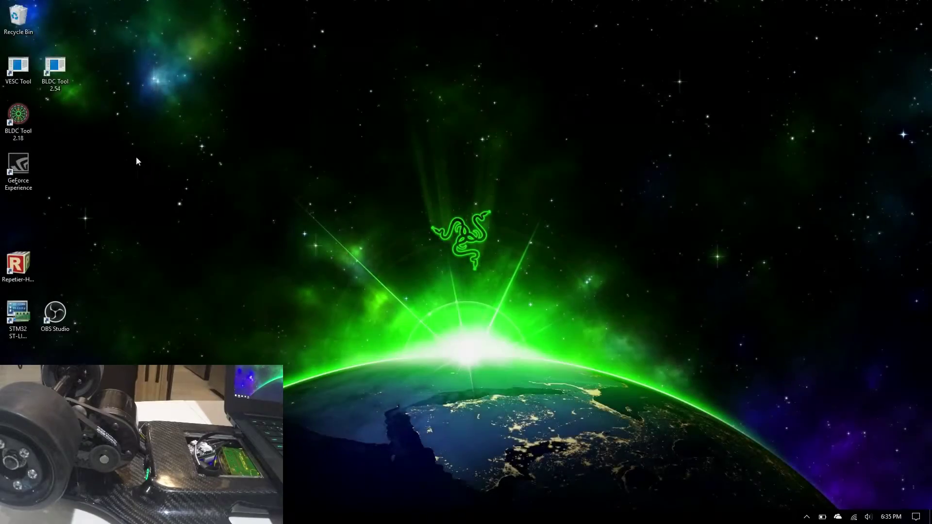
Step: Launch VESC Tool, reposition its window, and connect to the VESC over USB on COM3
double_click(24, 78)
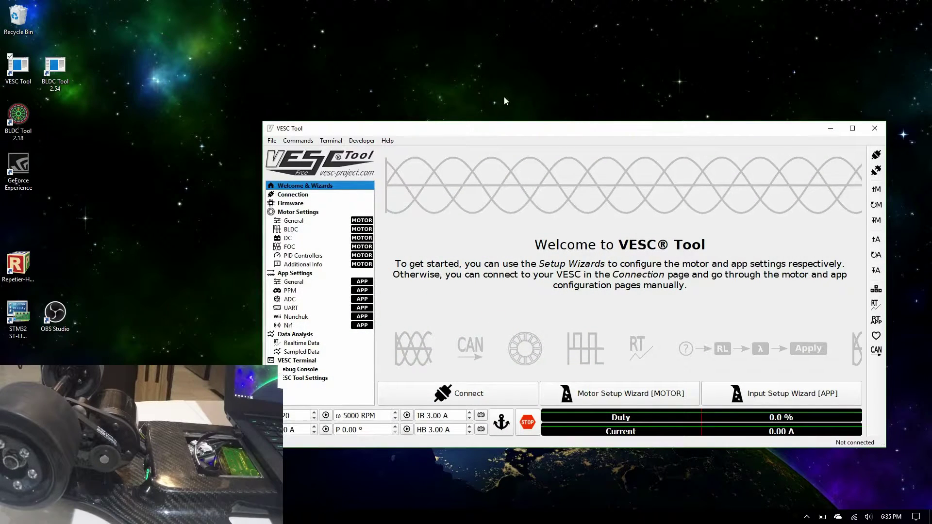
left_click(469, 96)
left_click_drag(502, 137, 430, 112)
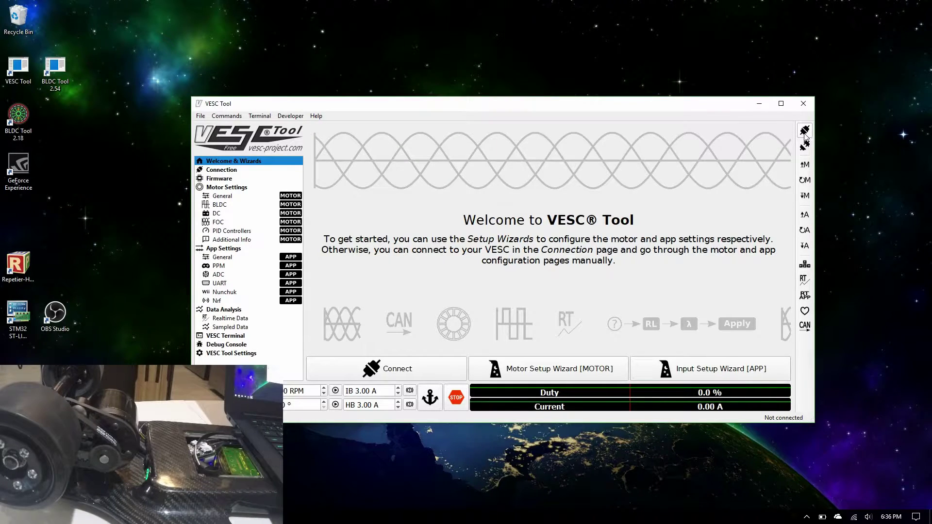
left_click(398, 375)
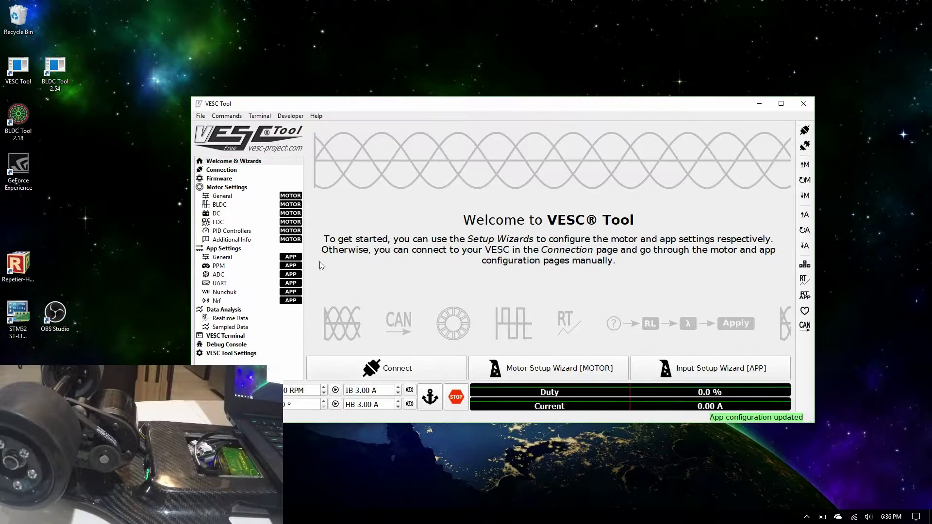
left_click(218, 180)
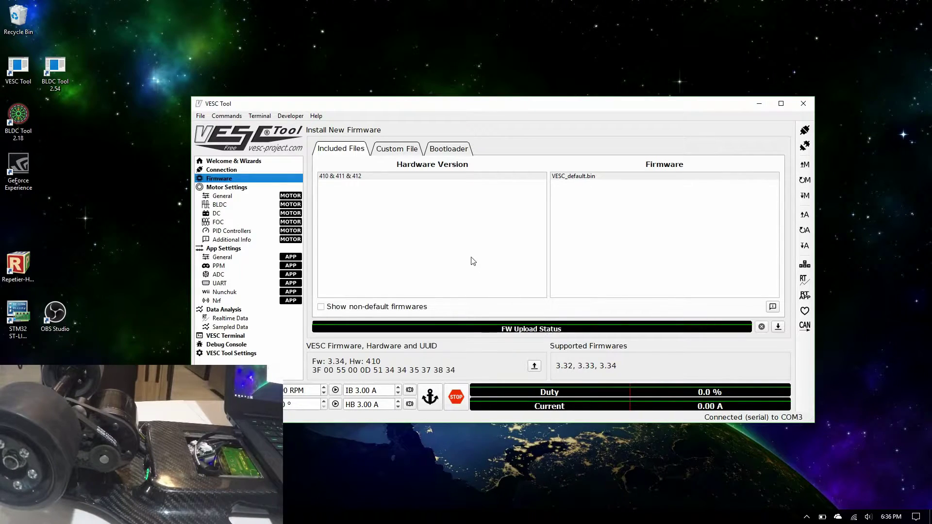
Step: Upload VESC_default.bin for hardware 410 & 411 & 412, confirm the warnings, then reconnect
left_click(346, 178)
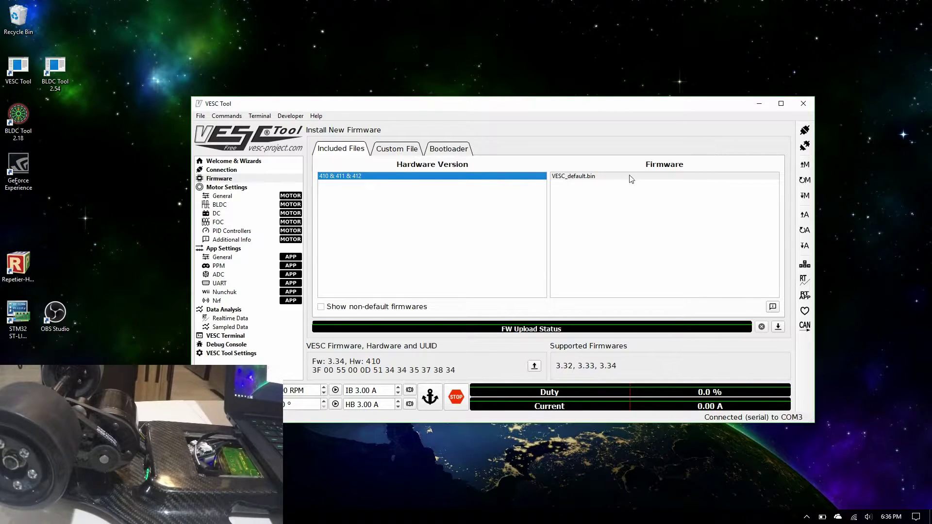
left_click(587, 177)
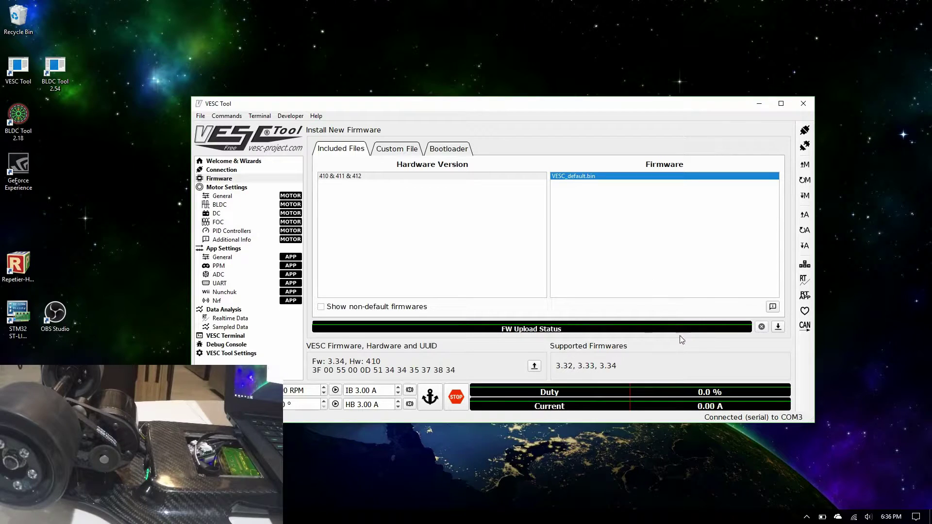
left_click(779, 327)
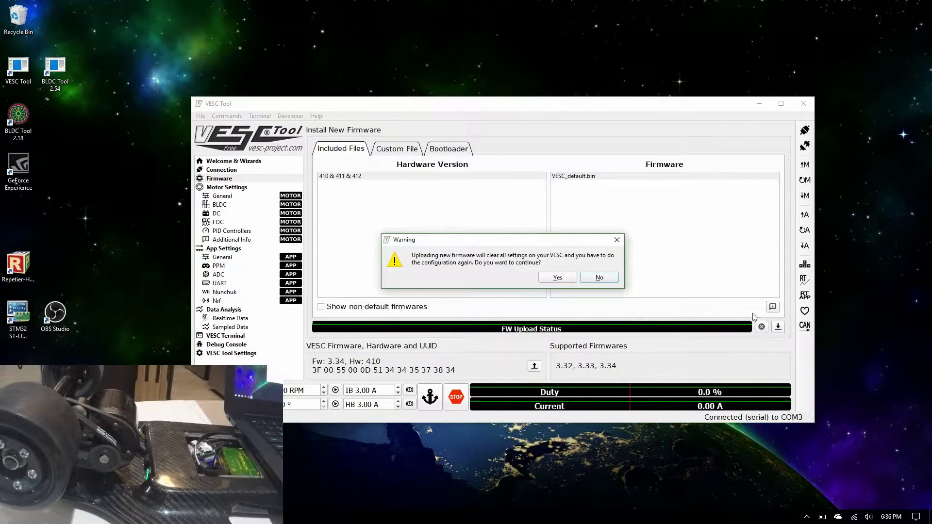
left_click(556, 279)
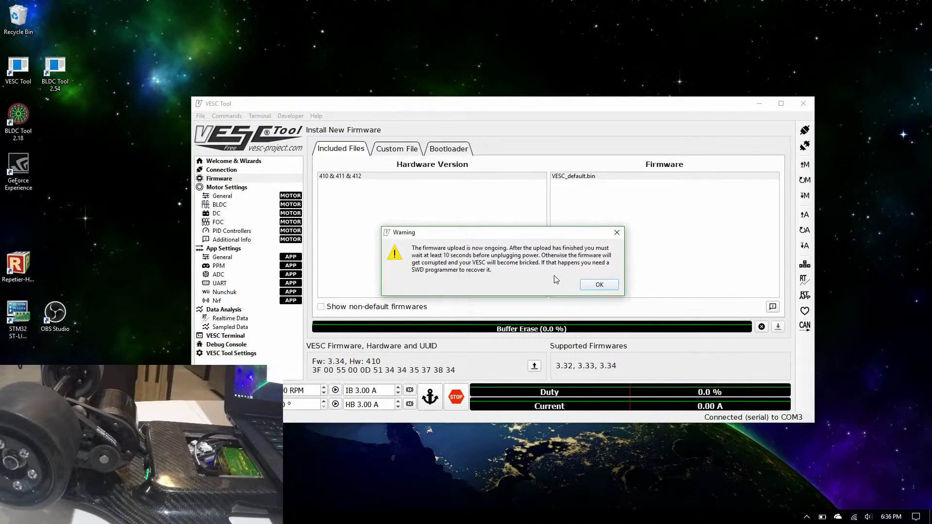
left_click(587, 286)
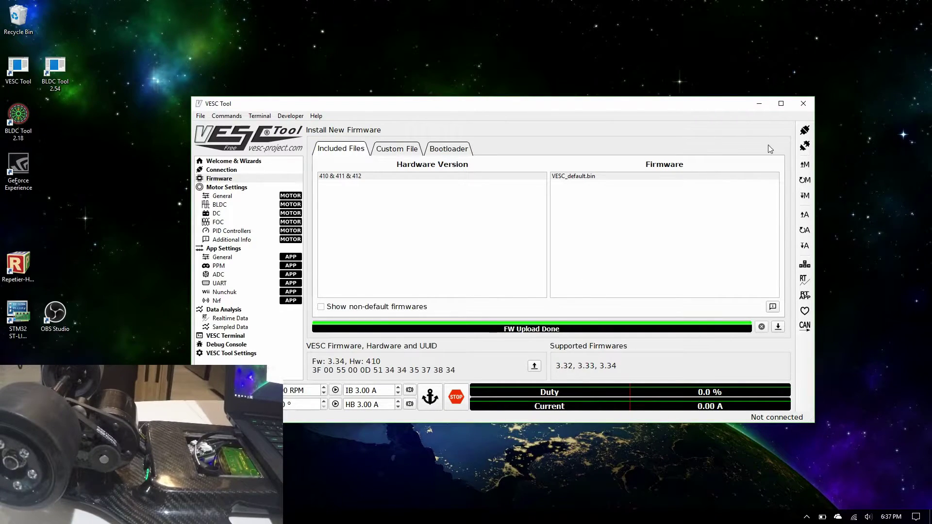
left_click(802, 135)
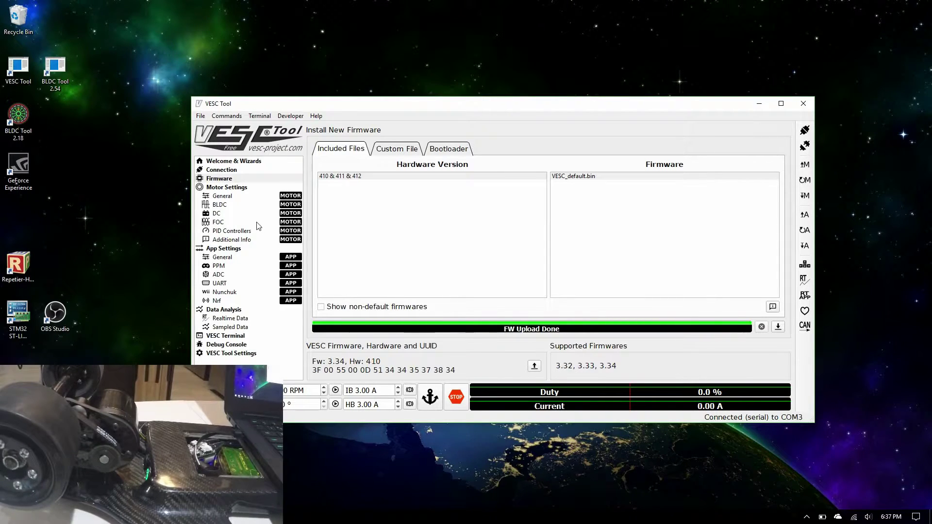
Step: Return to Welcome & Wizards and launch the Motor Setup Wizard [MOTOR]
left_click(236, 163)
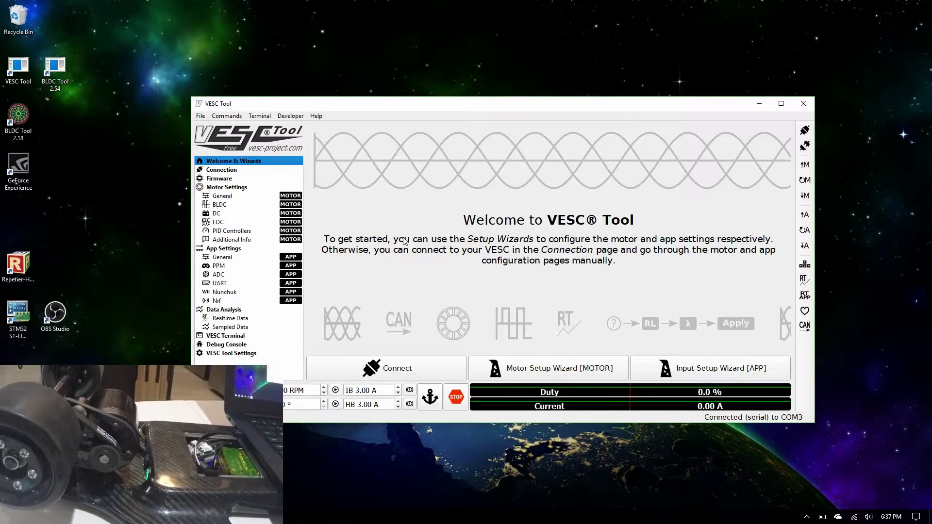
left_click(515, 371)
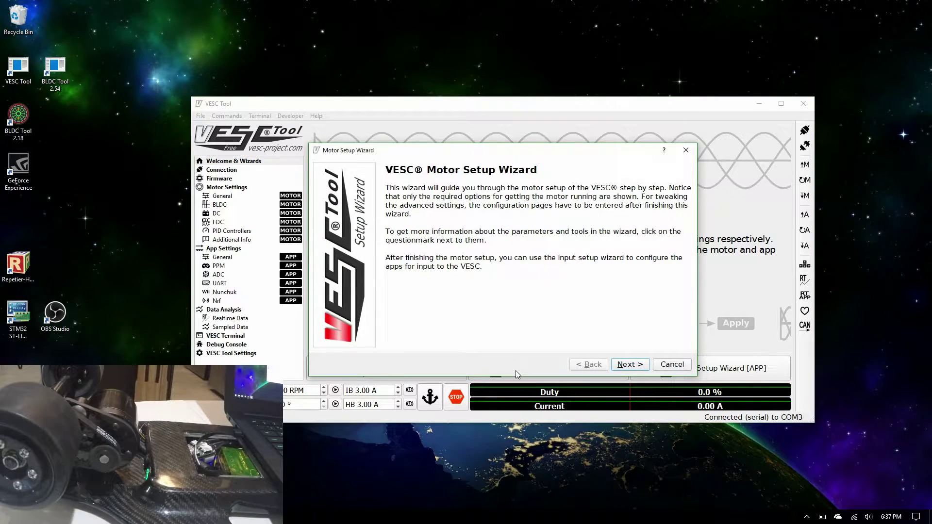
Step: Load the VESC's default configuration in the wizard and select BLDC as the motor type
left_click(636, 368)
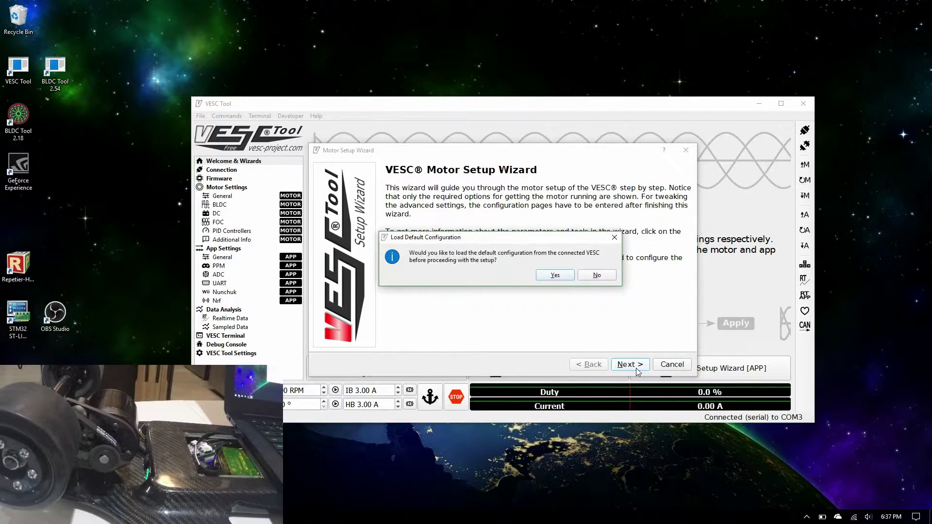
left_click(553, 275)
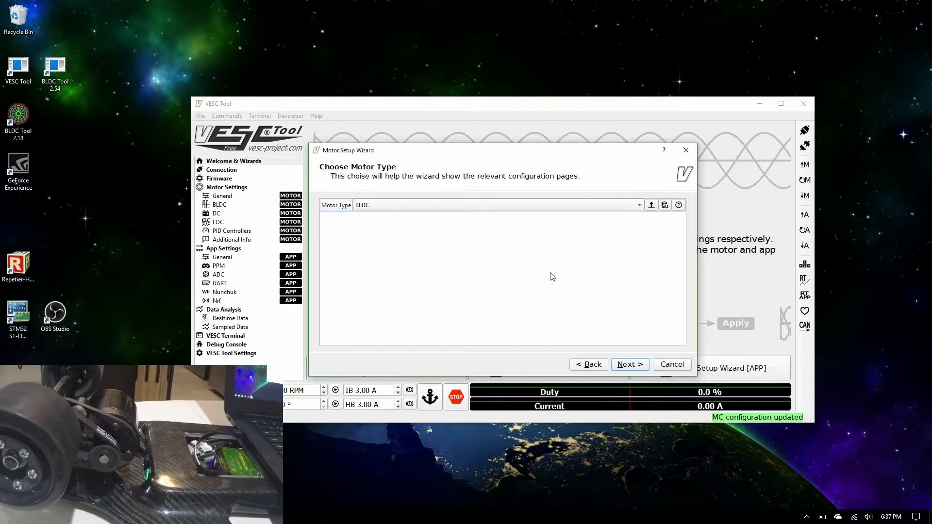
left_click(616, 203)
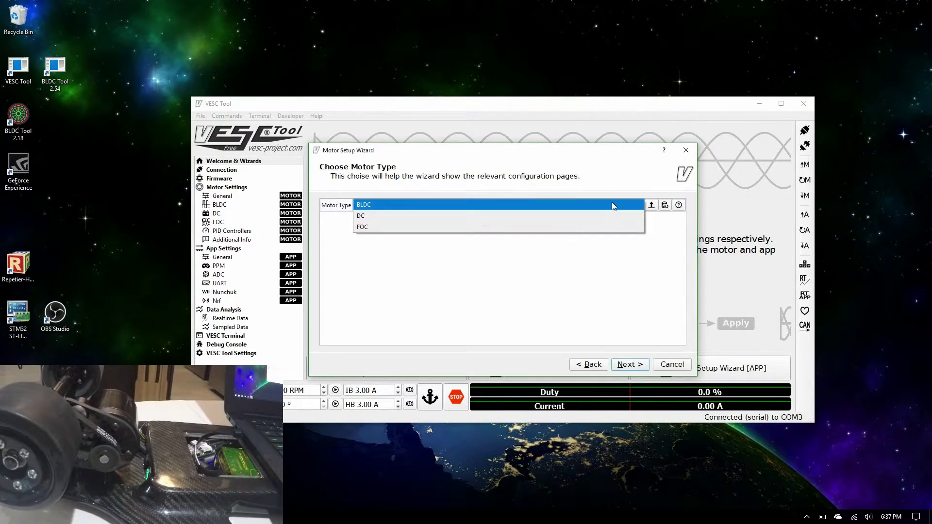
left_click(380, 205)
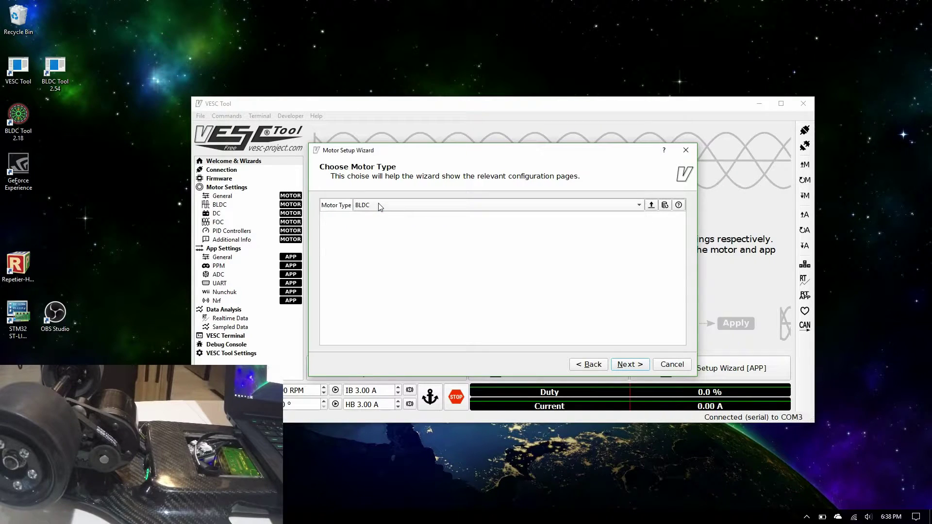
left_click(622, 365)
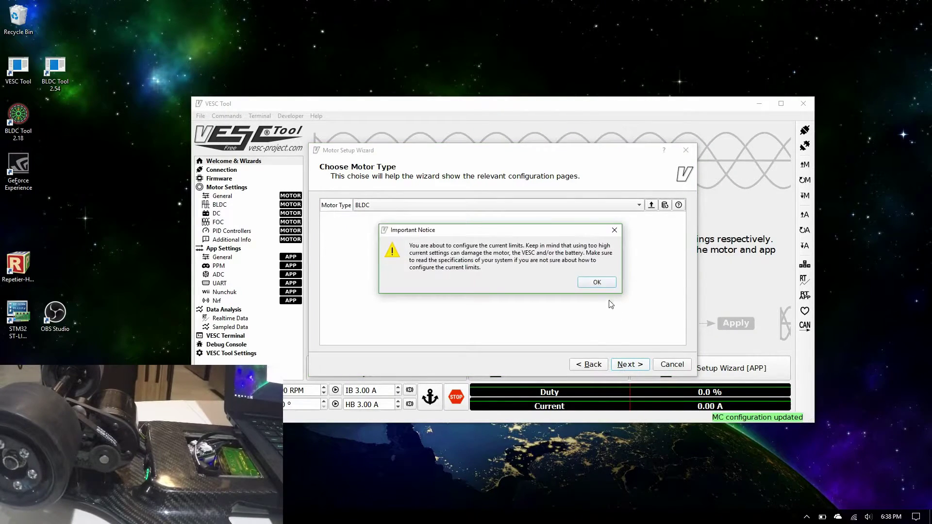
Step: Set Battery Current Max to 25 A and Battery Current Max Regen to -12 A
left_click(597, 283)
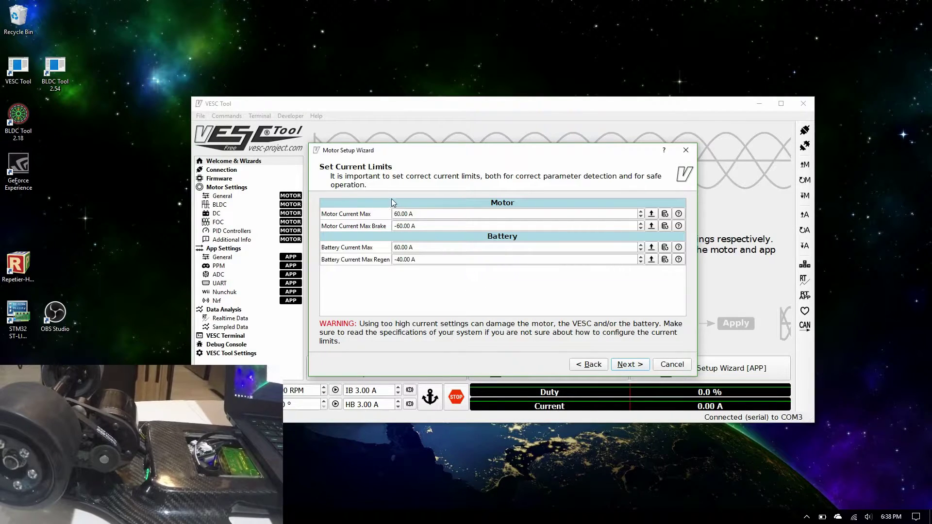
left_click(398, 247)
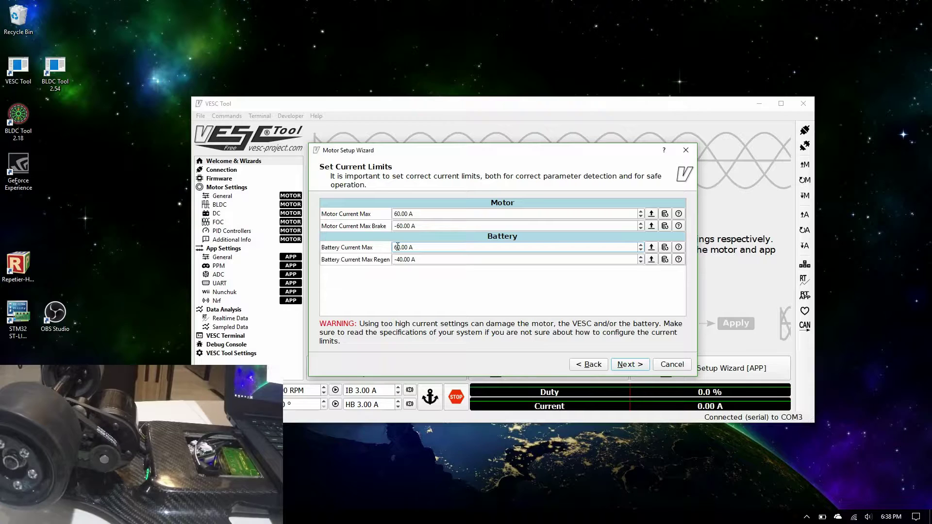
key("BackSpace")
key("Delete")
key("Delete")
type("25")
left_click(399, 259)
key("BackSpace")
key("Delete")
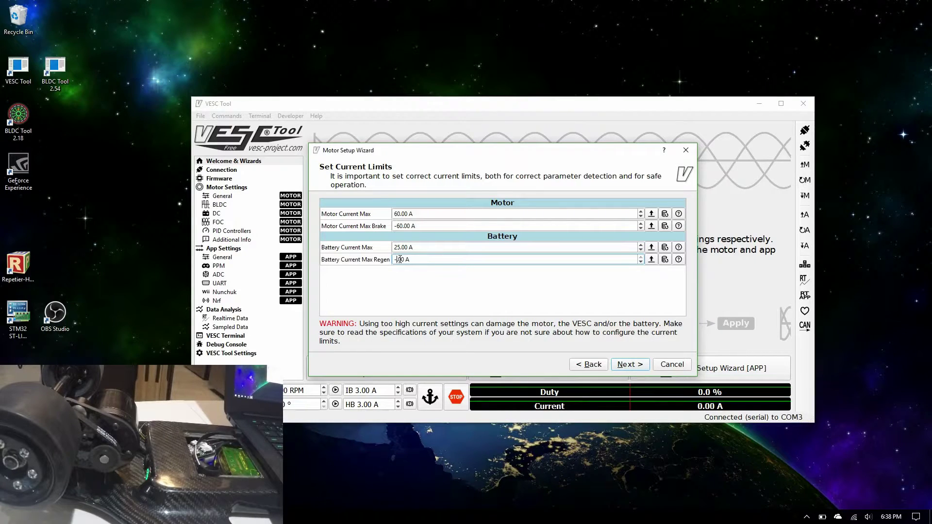
type("10")
key("BackSpace")
type("2")
left_click(632, 367)
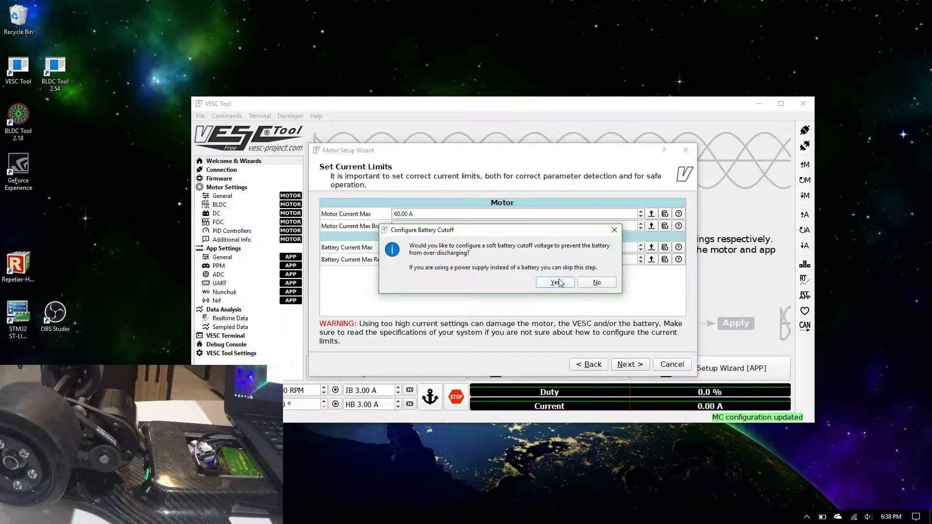
Step: Apply the Battery Cutoff Calculator's 12-cell Li-ion values: 40.80 V start, 37.20 V end
left_click(560, 283)
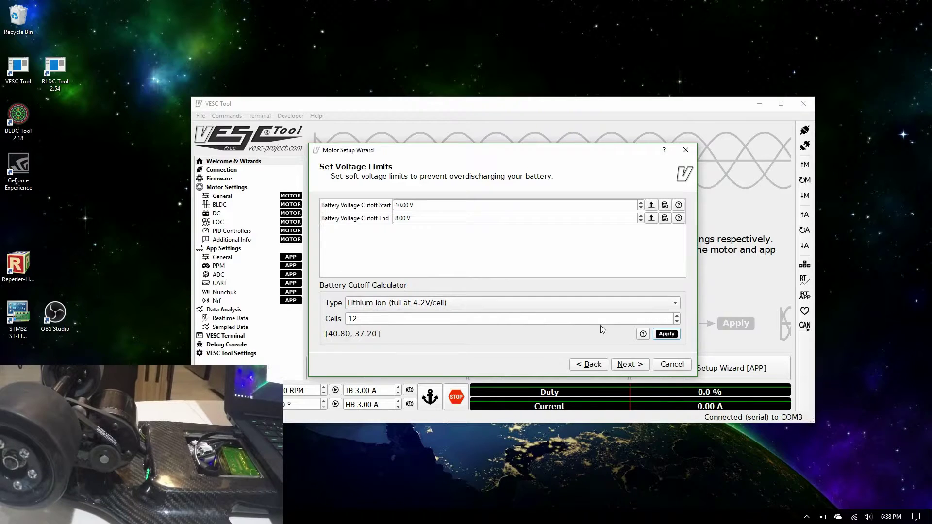
left_click(667, 334)
Step: Choose Hall Sensors as the motor's sensor mode and continue to BLDC Settings
left_click(624, 366)
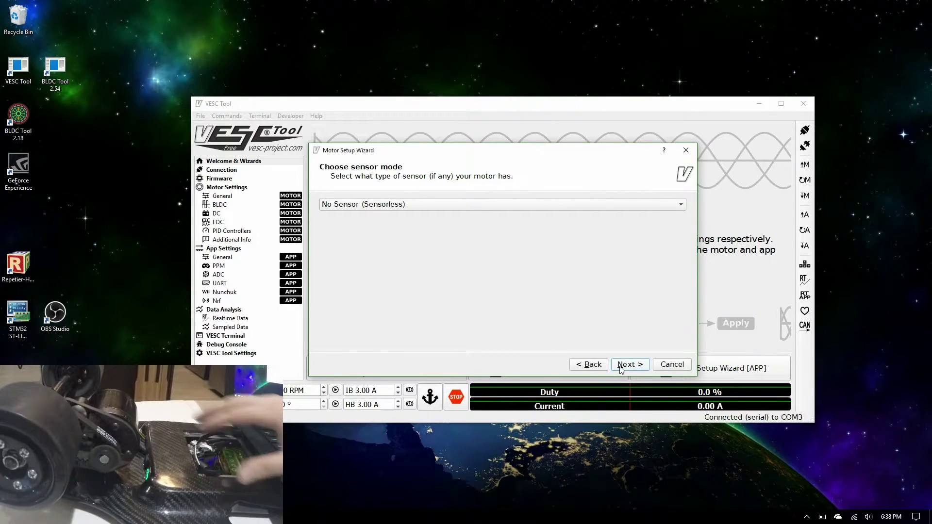
left_click(679, 207)
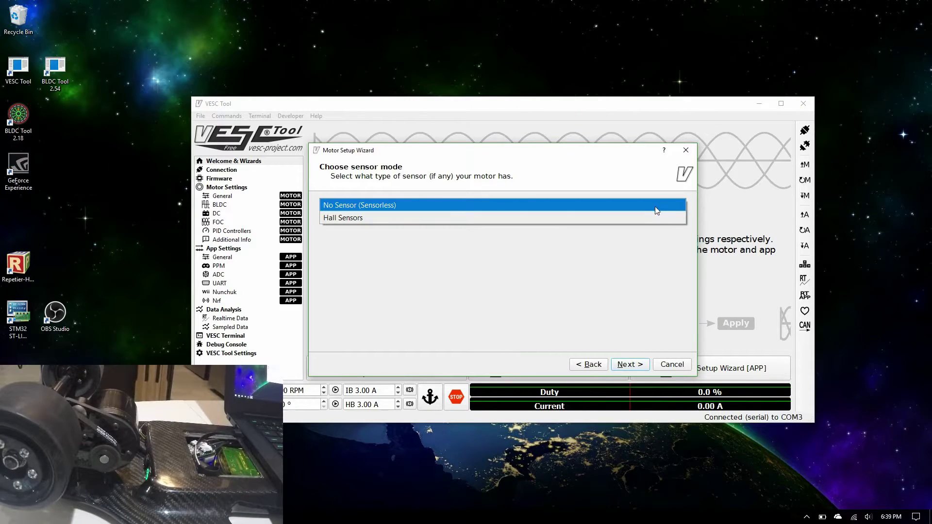
left_click(646, 217)
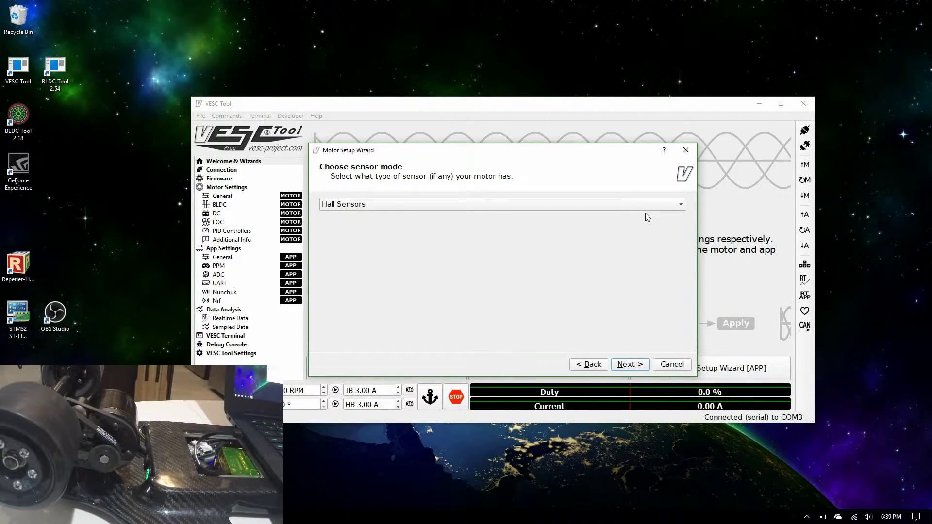
left_click(633, 368)
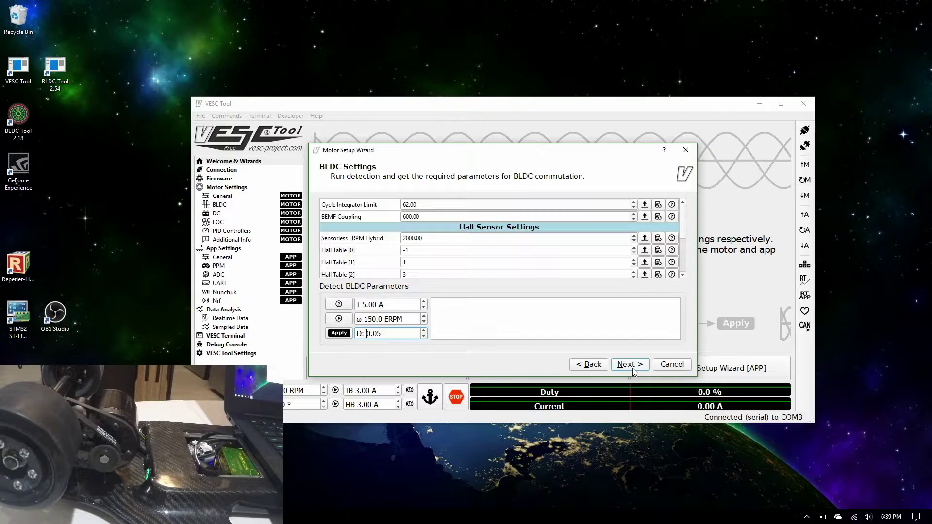
Step: Run BLDC detection, apply the detected hall table and coupling values, and continue to Conclusion
left_click(339, 319)
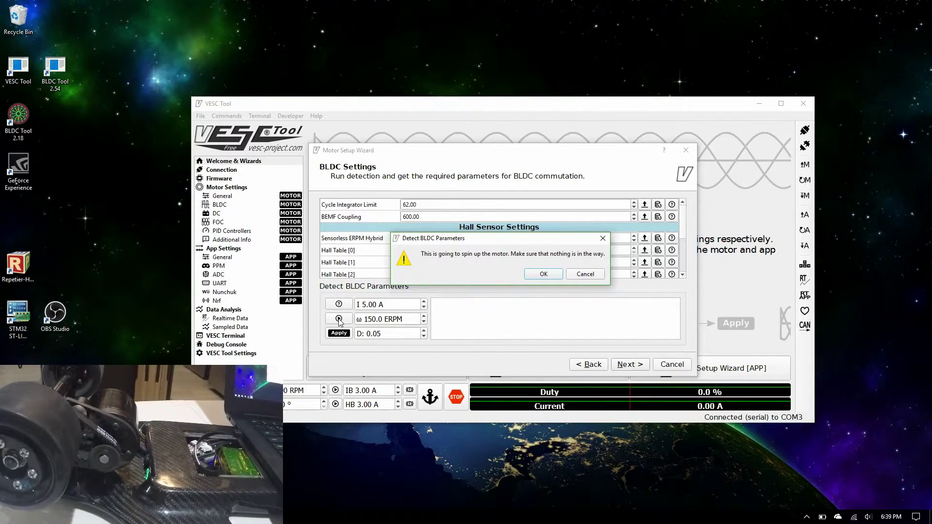
left_click(533, 274)
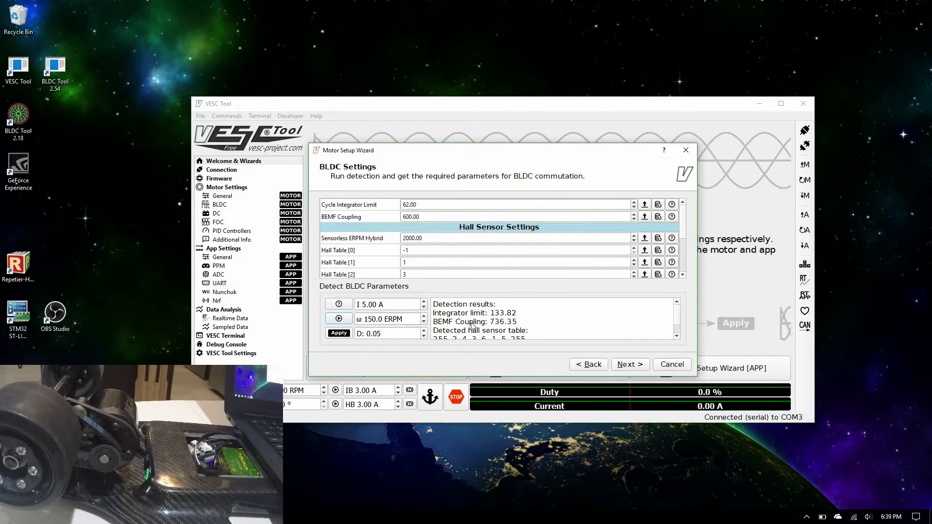
left_click(335, 334)
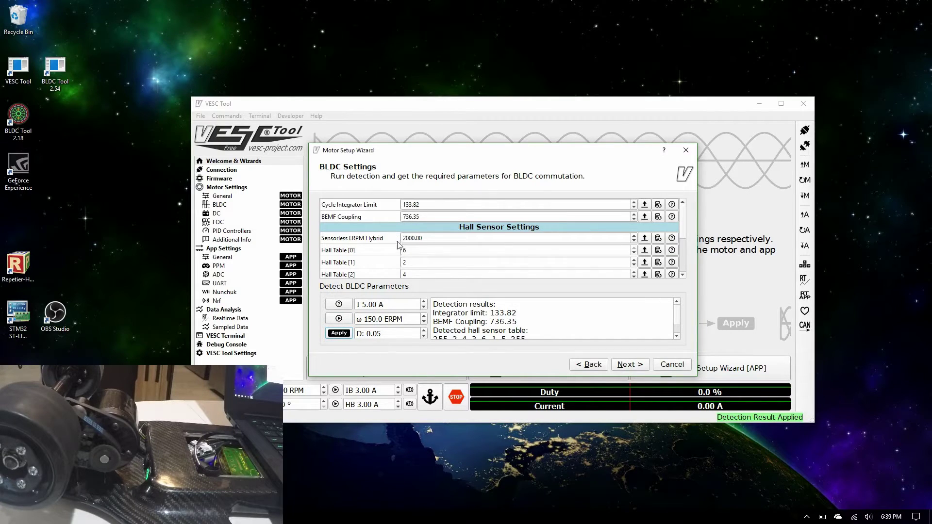
left_click(625, 369)
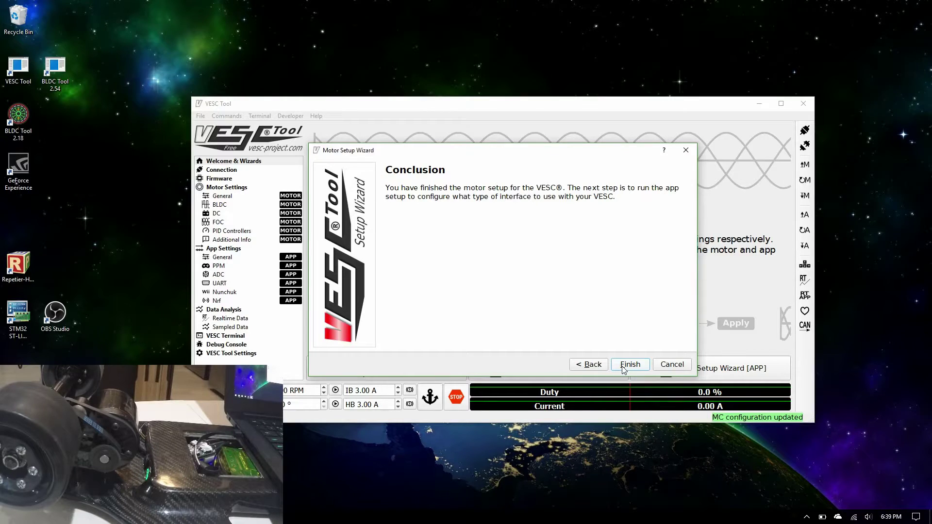
Step: Finish the Motor Setup Wizard from its Conclusion page
left_click(625, 365)
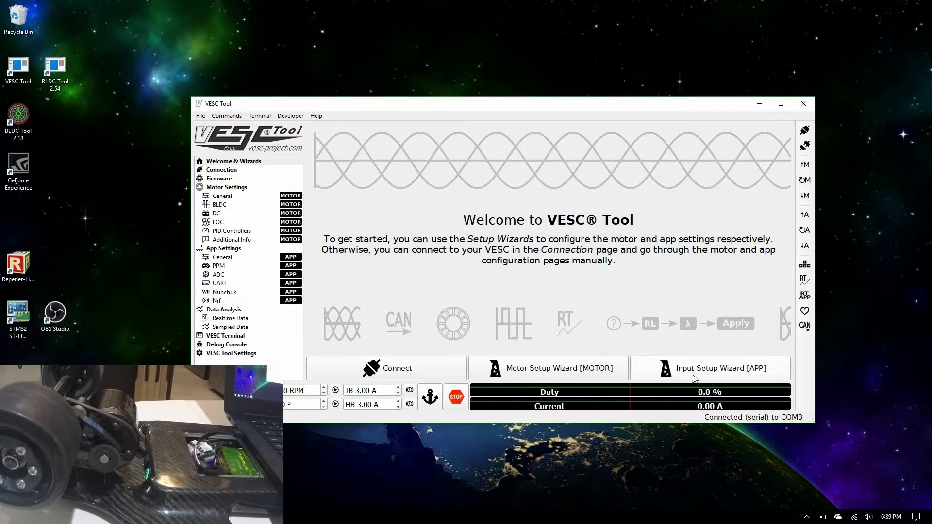
Step: Launch Input Setup Wizard [APP] with default app configuration, single VESC, and PPM input
left_click(720, 377)
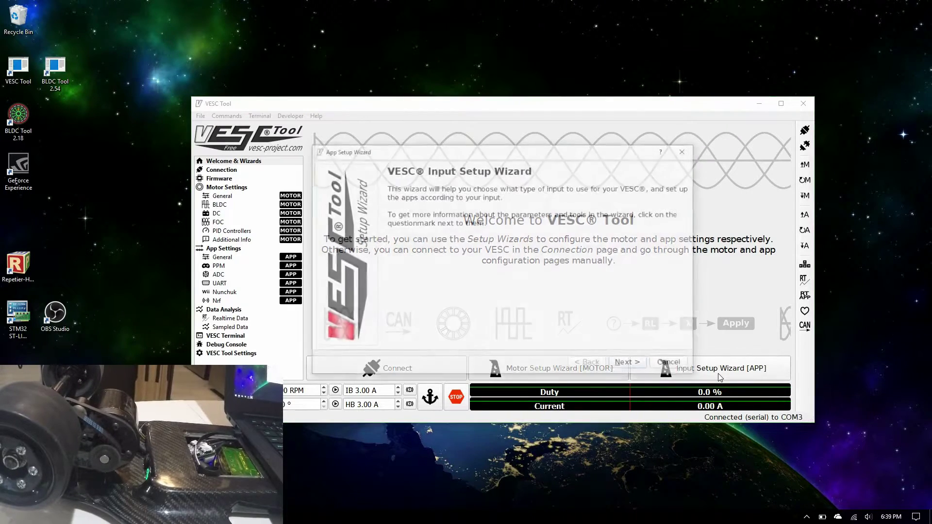
left_click(634, 365)
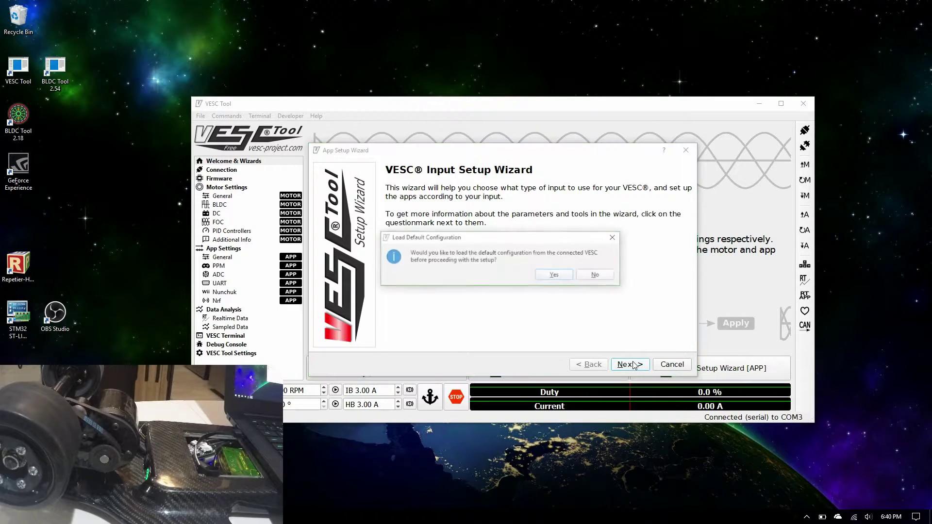
left_click(555, 275)
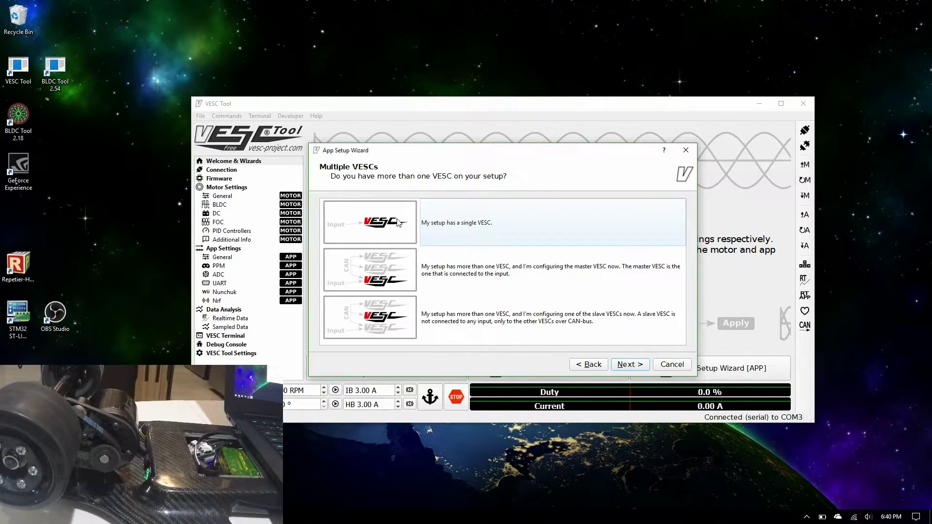
left_click(622, 370)
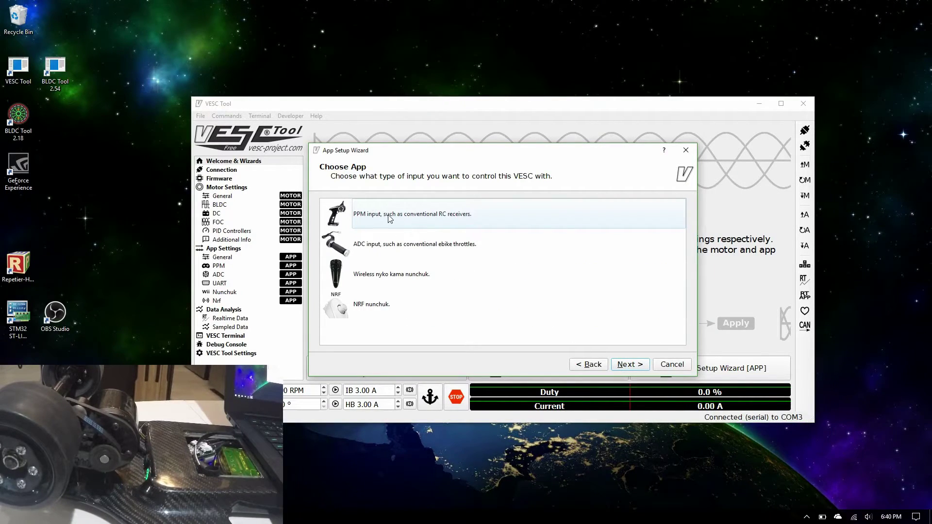
left_click(630, 365)
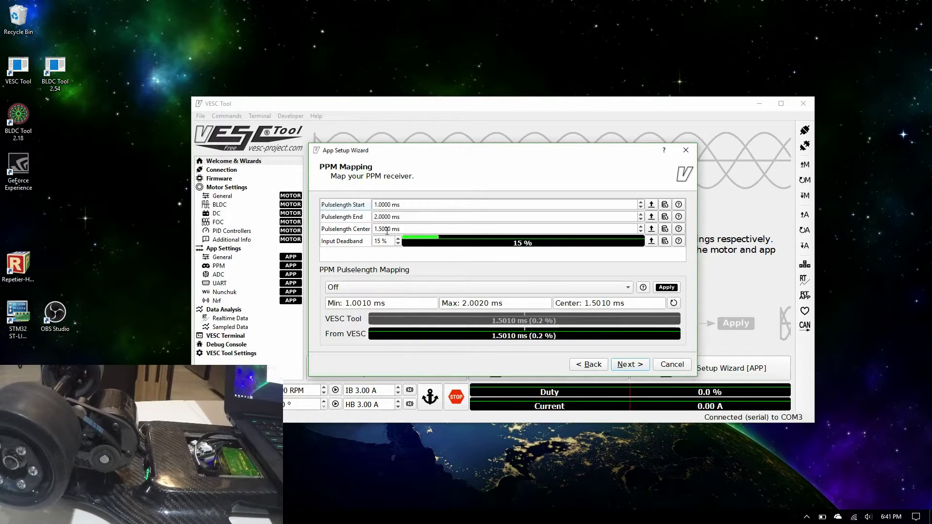
Step: Map the PPM receiver as Current No Reverse With Brake, applying pulse lengths 1.0010, 2.0020 and 1.5010 ms
left_click(625, 288)
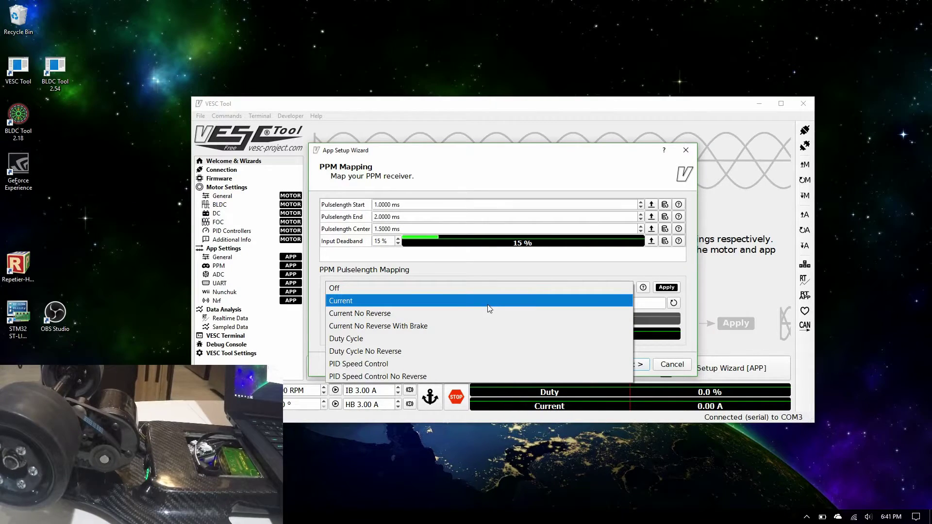
left_click(443, 329)
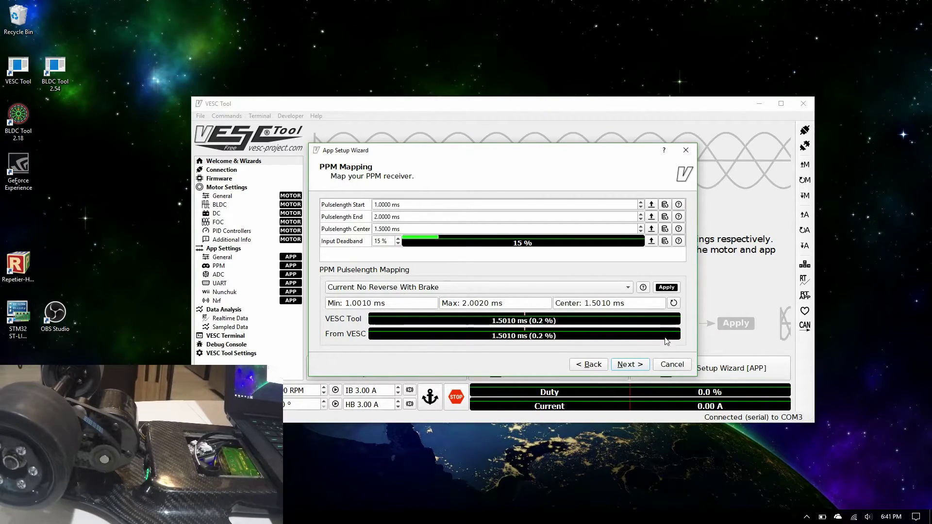
left_click(667, 288)
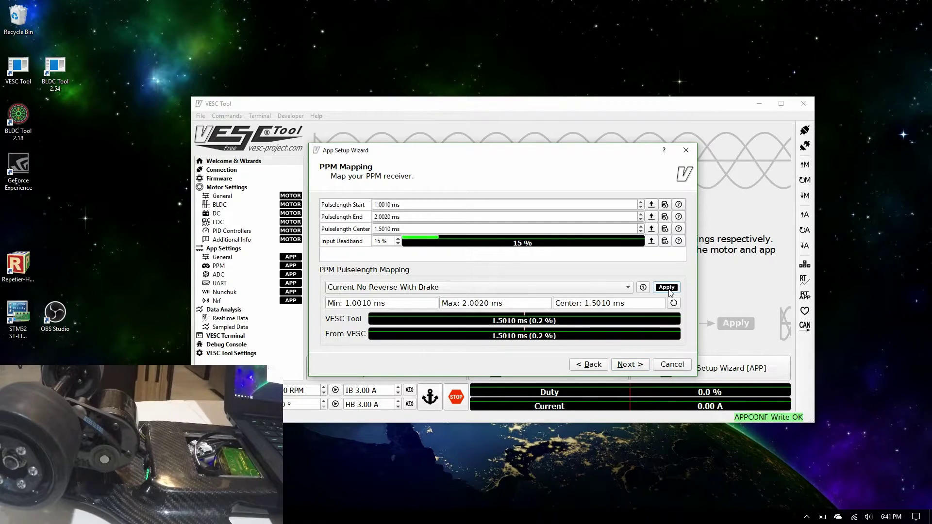
Step: Set PPM Positive Ramping Time to 0.10 s, write it to the VESC, and finish the wizard
left_click(629, 368)
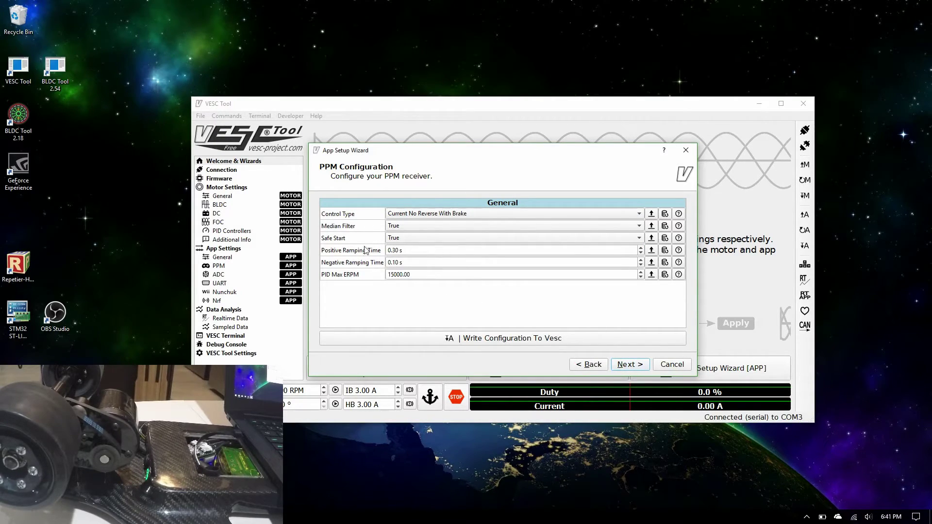
left_click(396, 251)
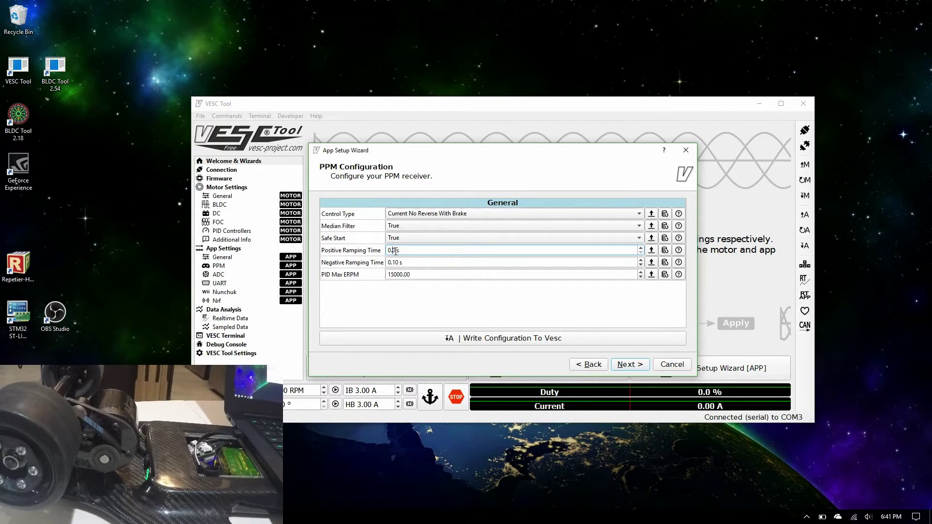
type("10")
left_click(573, 344)
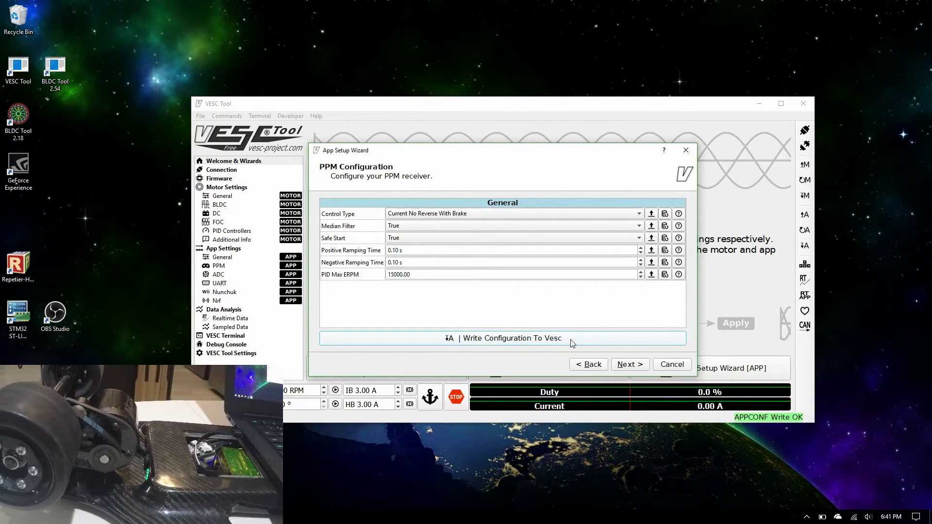
left_click(628, 365)
left_click(628, 365)
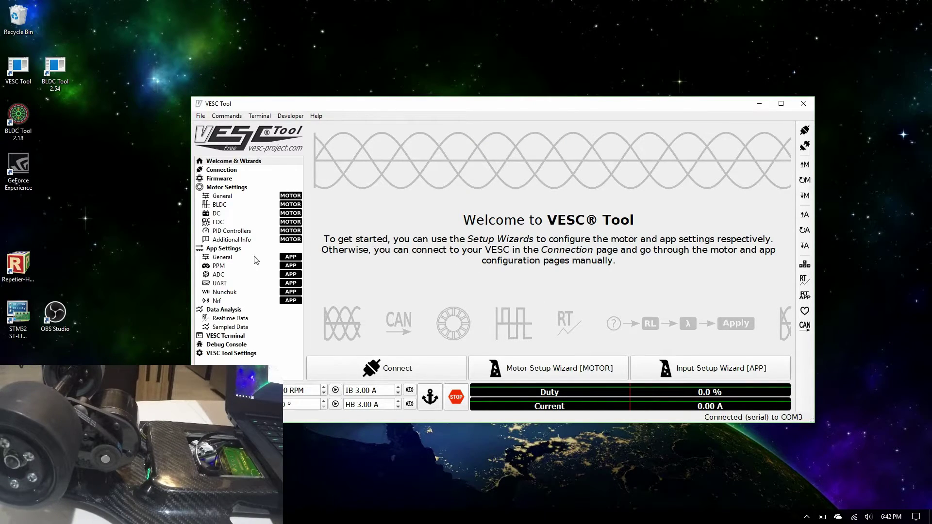
Step: Change the UART baud rate from 115200 to 9600 bps and write the app configuration to the VESC
left_click(220, 284)
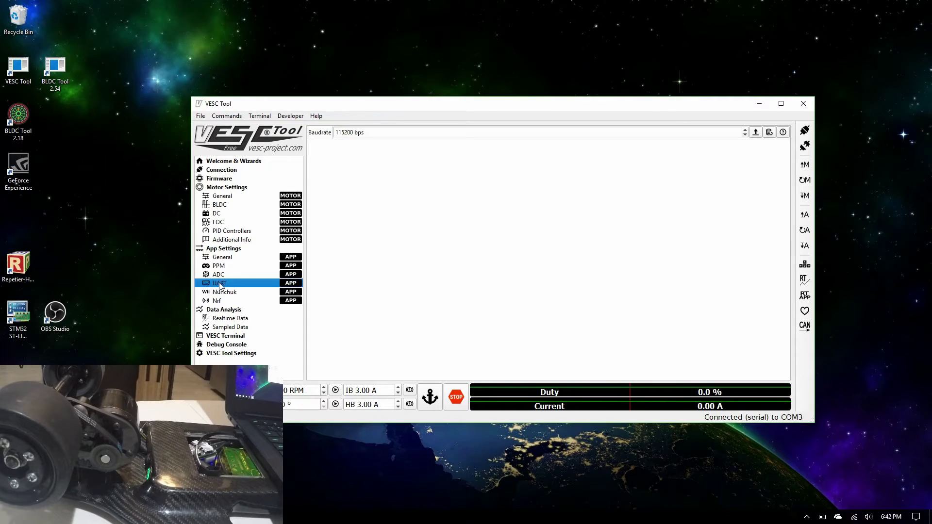
left_click(348, 133)
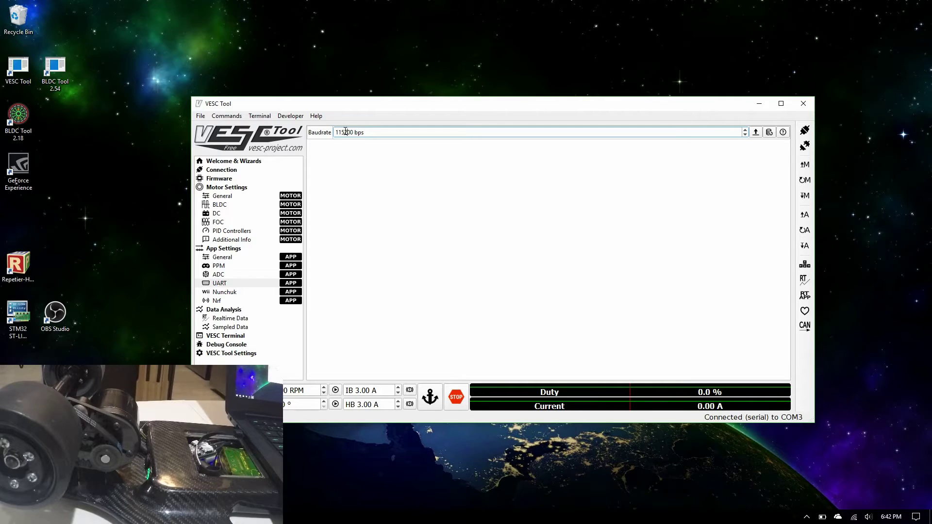
key("BackSpace")
key("BackSpace")
key("BackSpace")
key("BackSpace")
type("96")
left_click(804, 252)
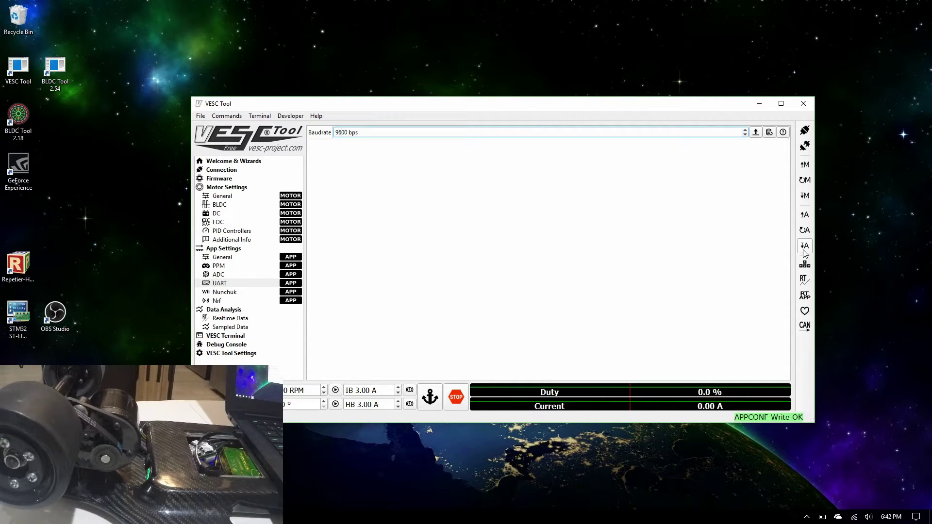
left_click(224, 260)
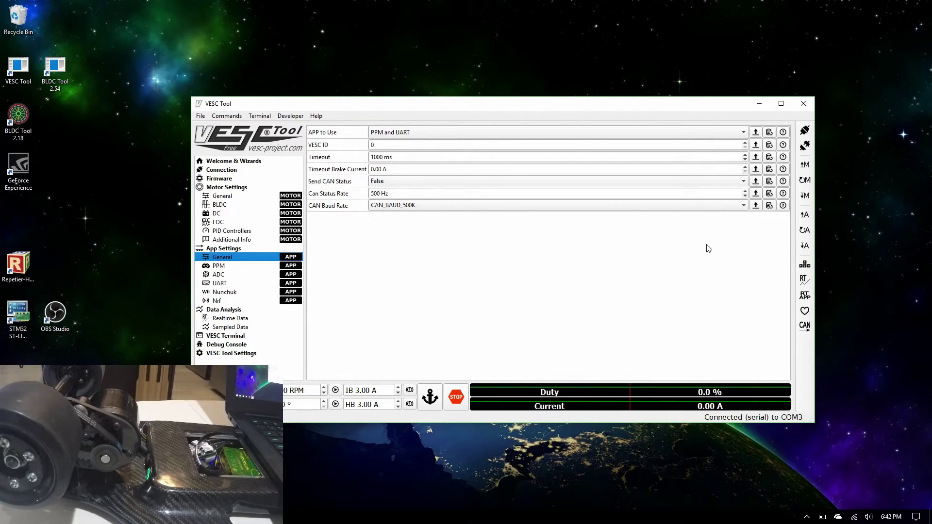
Step: Disconnect VESC Tool from the controller using the Disconnect icon in the right toolbar
left_click(804, 146)
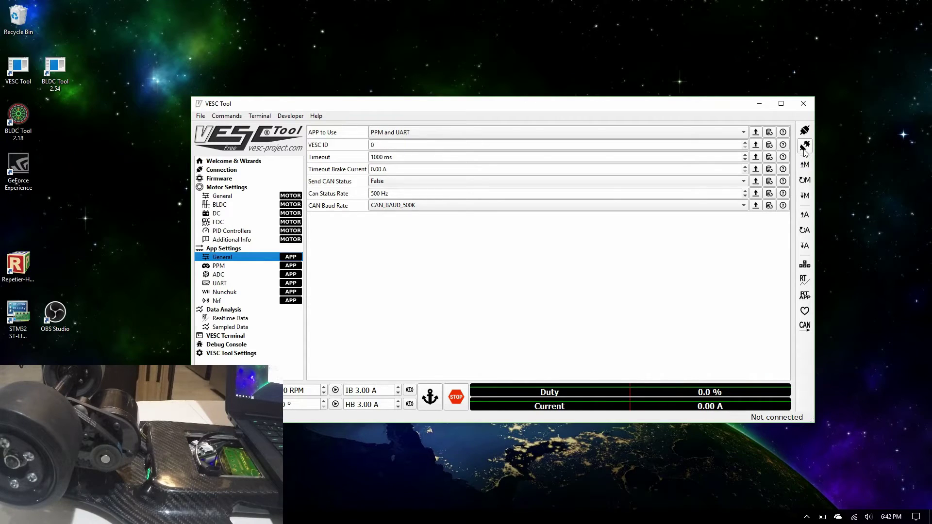